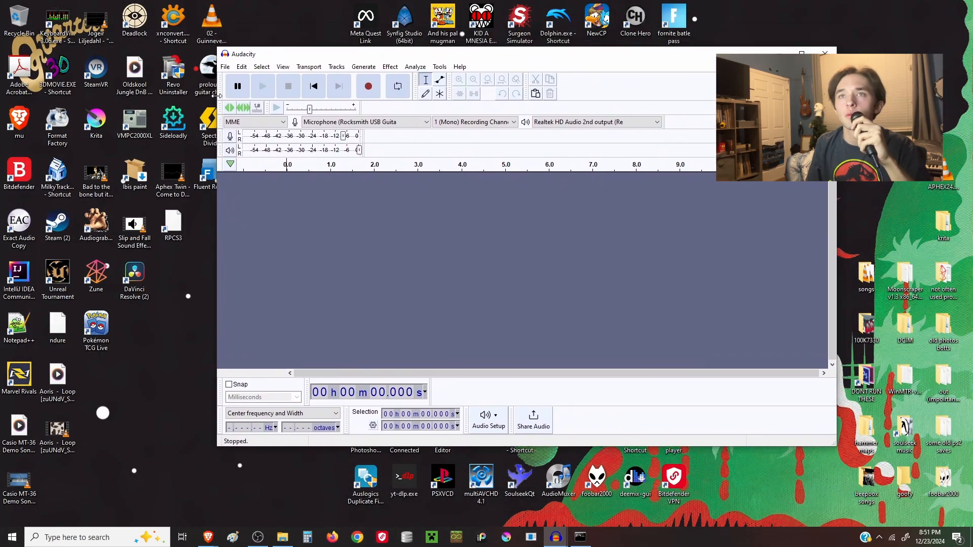
# Select the address of the Masaru Imada – Tropical Sunset video in the browser
pyautogui.moveTo(219, 97); pyautogui.dragTo(235, 98)
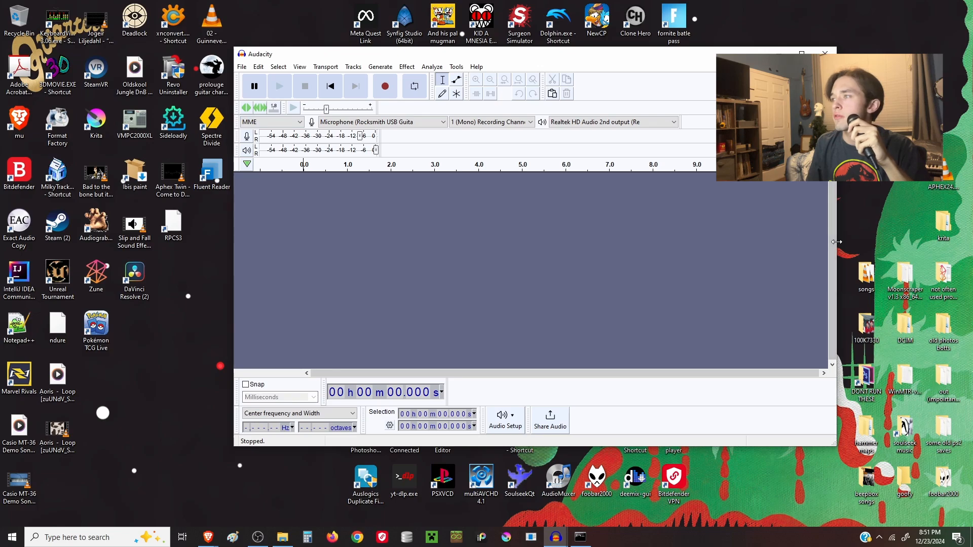
pyautogui.click(282, 538)
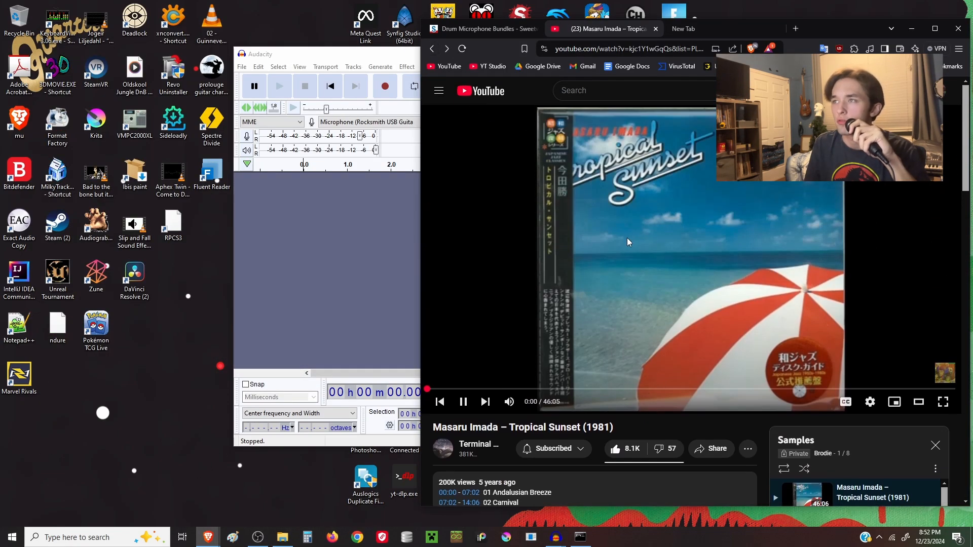
pyautogui.click(573, 277)
pyautogui.hotkey('ctrl', 'l')
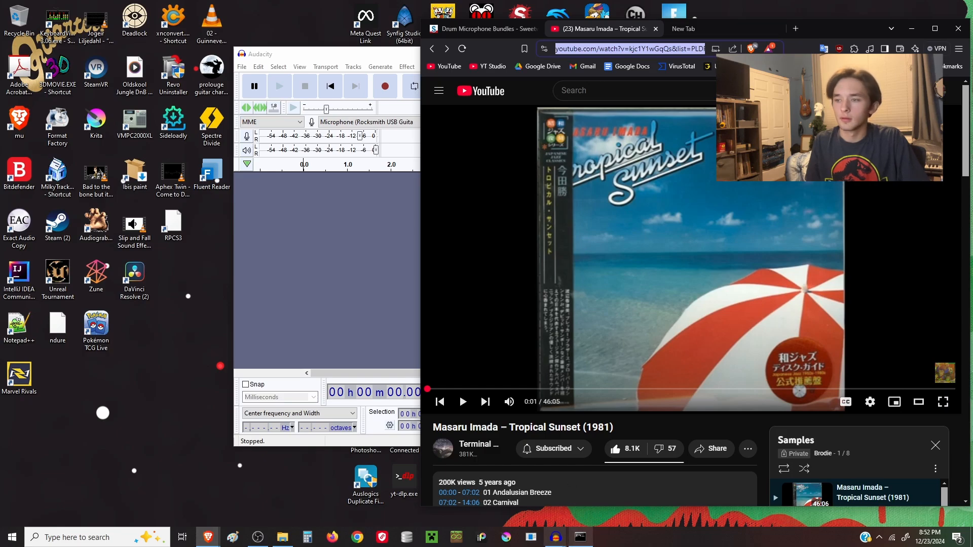
# In Command Prompt, run yt-dlp with the pasted video URL to download the song's audio
pyautogui.click(581, 537)
pyautogui.write('yt-dlp')
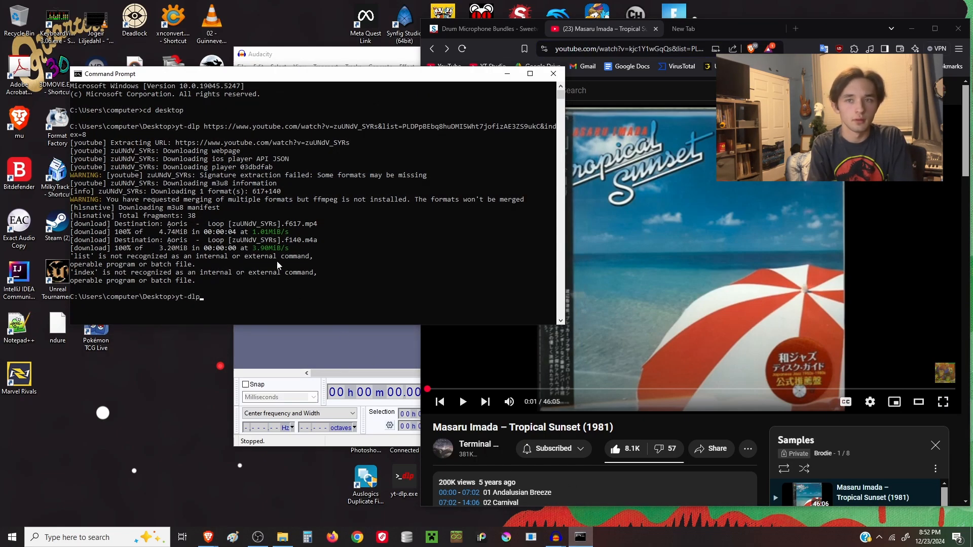
pyautogui.hotkey('ctrl', 'v')
pyautogui.press('Return')
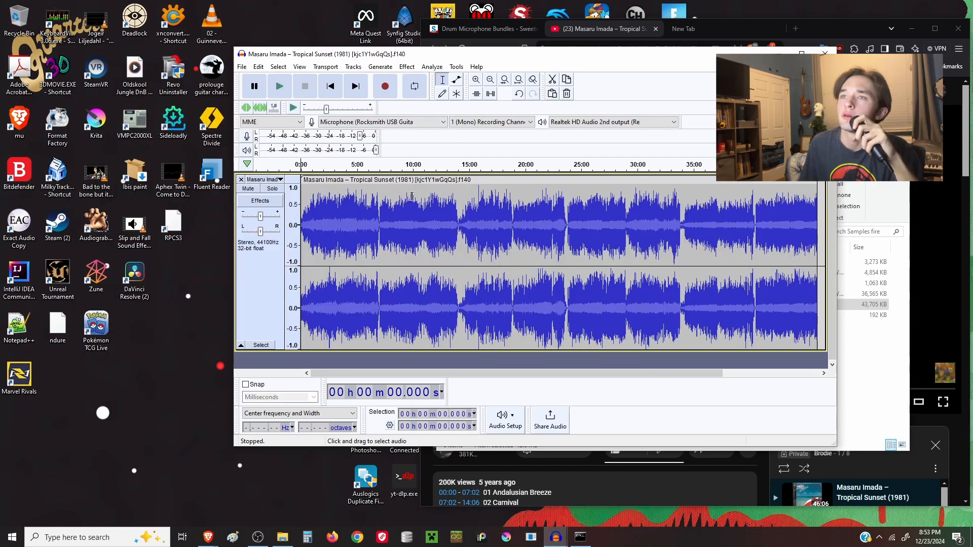
# Delete the imported song's audio from about 1:29 to the end of the track
pyautogui.moveTo(318, 215); pyautogui.dragTo(754, 218)
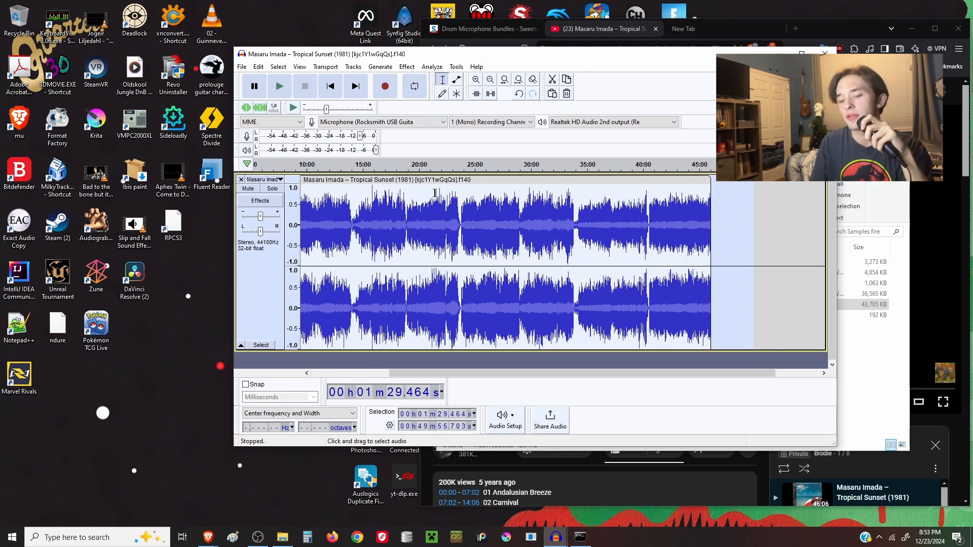
pyautogui.press('Delete')
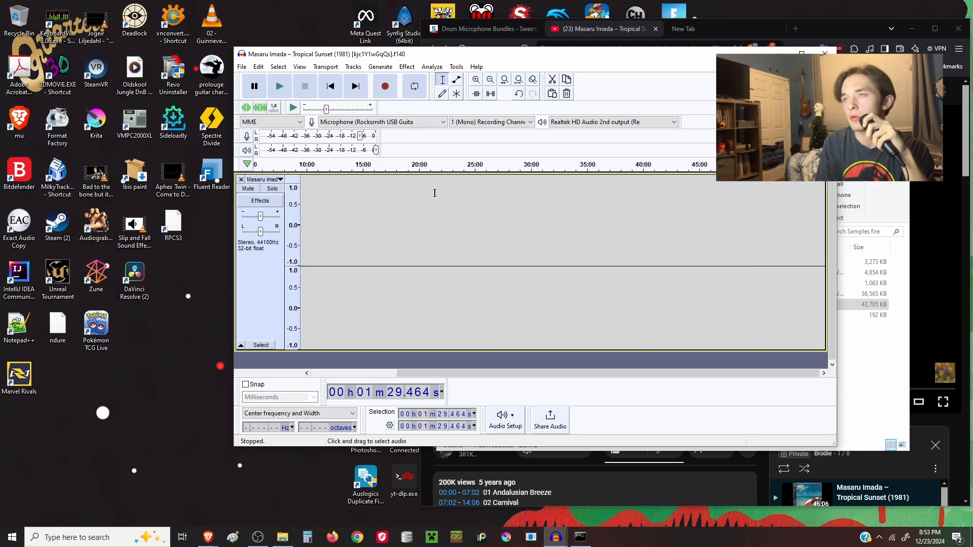
# Zoom in on the trimmed clip's start, preview its playback, and select a section of it
pyautogui.click(474, 81)
pyautogui.click(474, 81)
pyautogui.click(473, 81)
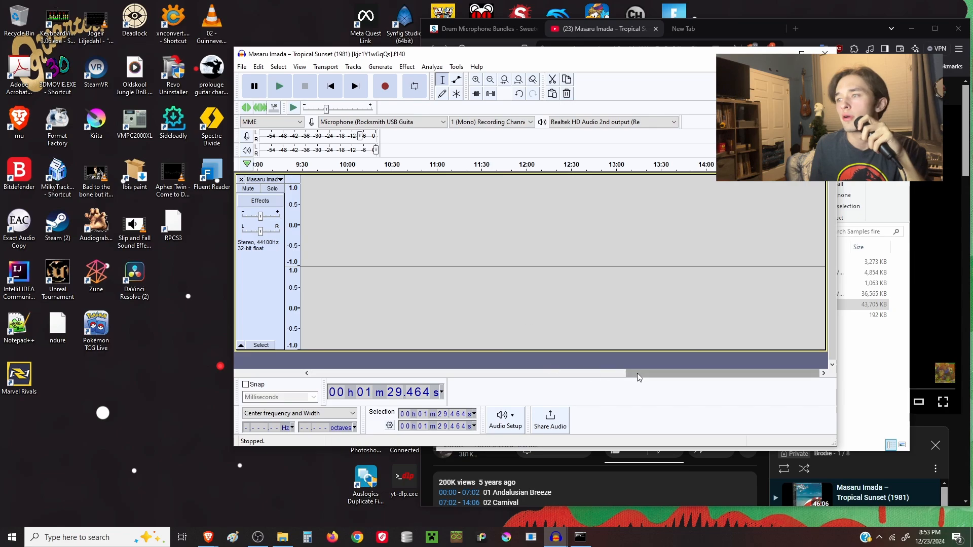
pyautogui.moveTo(637, 374); pyautogui.dragTo(305, 334)
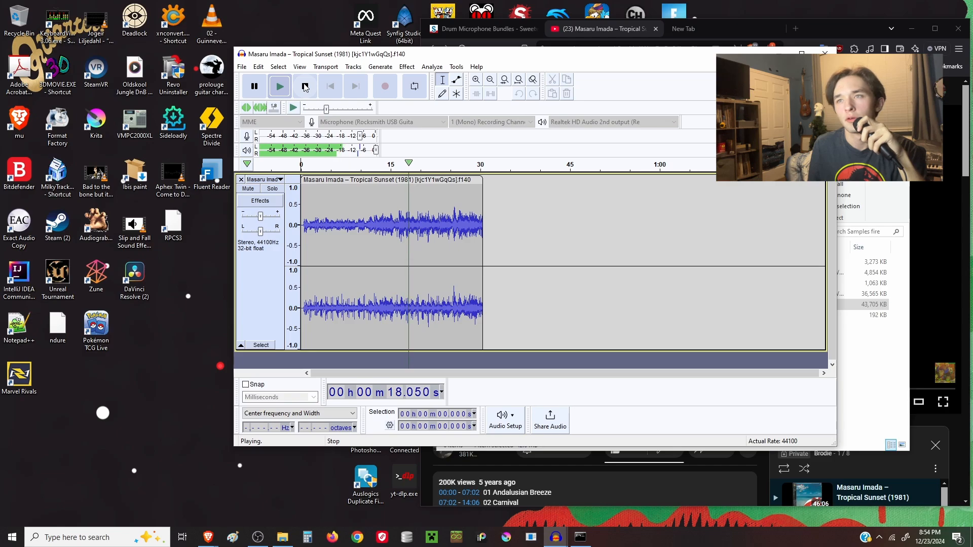
pyautogui.click(305, 87)
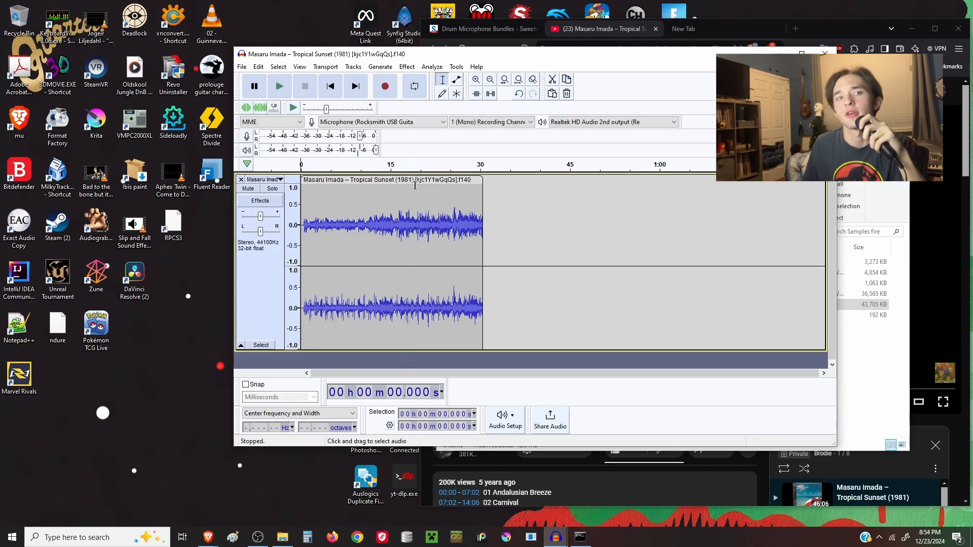
pyautogui.moveTo(504, 223); pyautogui.dragTo(382, 240)
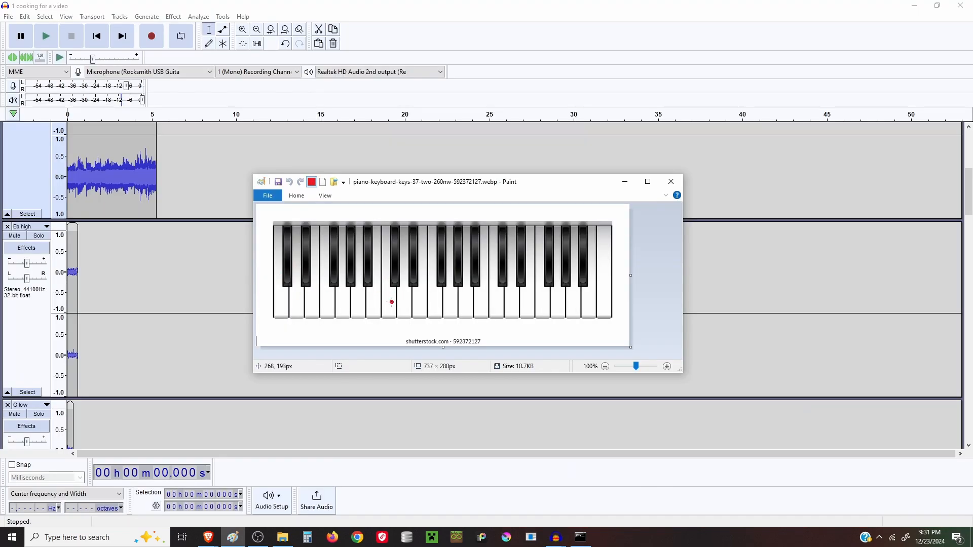
# Mark the keys for the Eb high, G low and Bb low tracks in red on the piano keyboard image
pyautogui.moveTo(389, 300); pyautogui.dragTo(390, 303)
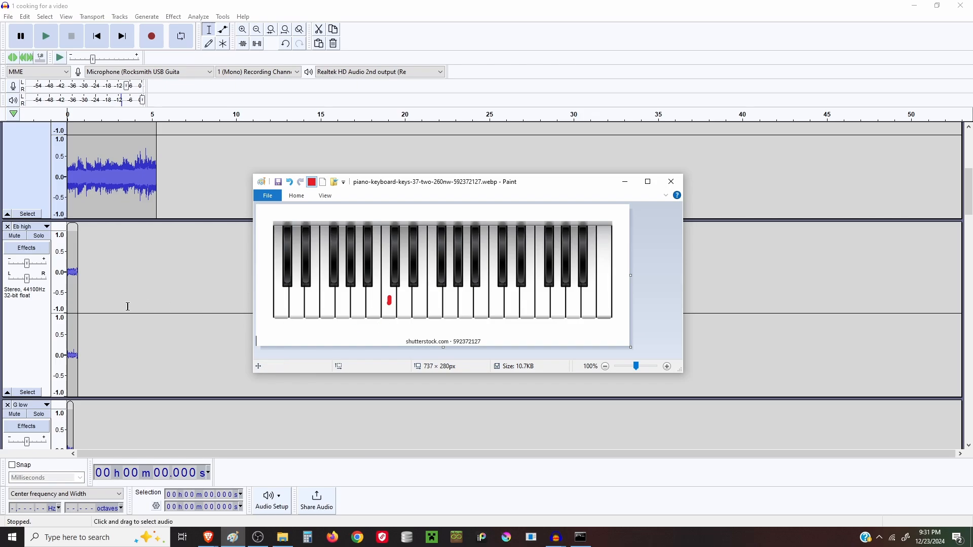
pyautogui.scroll(5, 127, 304)
pyautogui.scroll(-5, 127, 304)
pyautogui.scroll(-3, 137, 326)
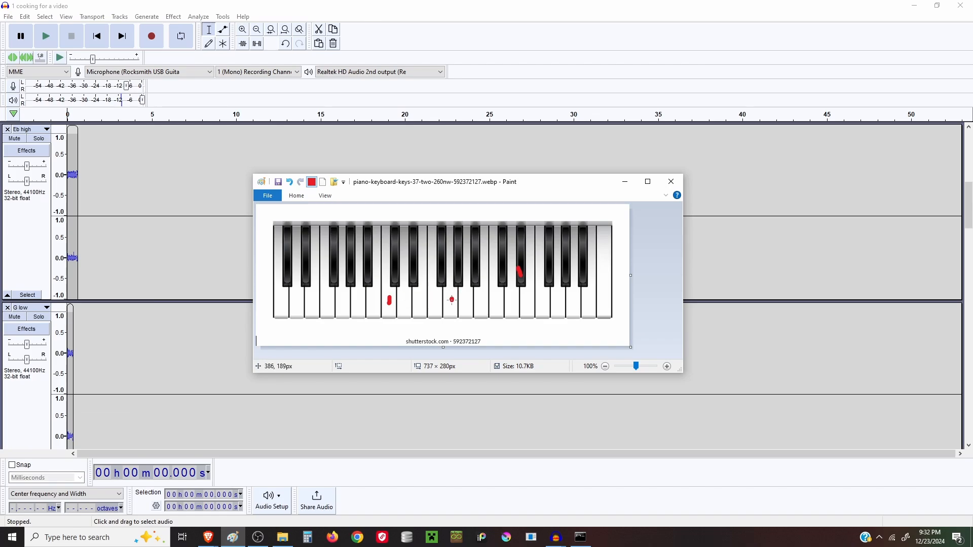
pyautogui.scroll(-4, 176, 326)
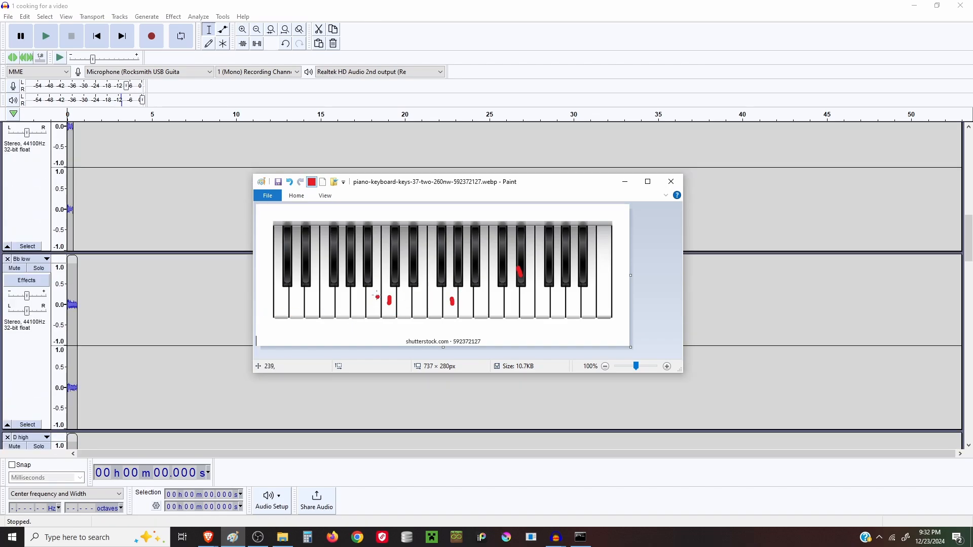
pyautogui.scroll(-4, 181, 329)
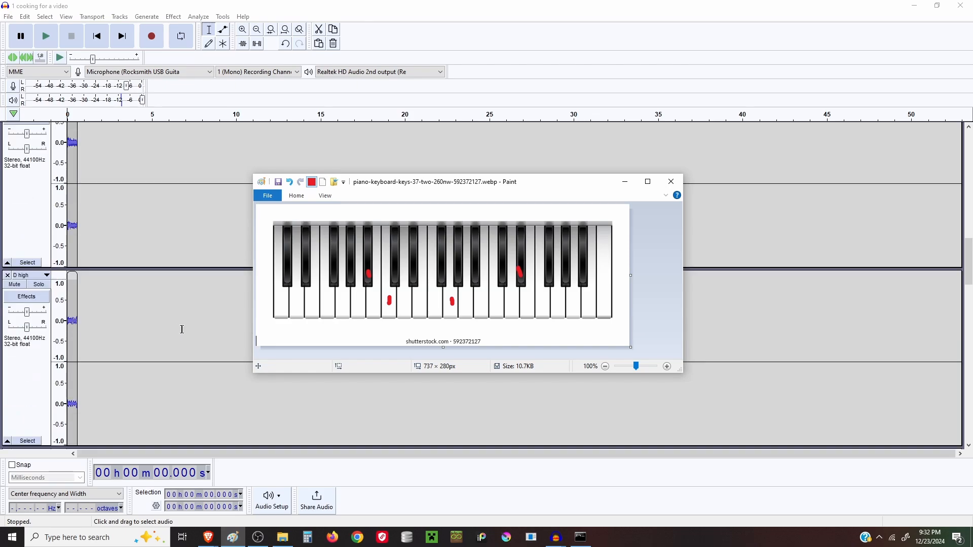
# Mark the keys for the D high, F low and Ab low tracks in red on the piano keyboard image
pyautogui.click(514, 299)
pyautogui.scroll(-4, 245, 328)
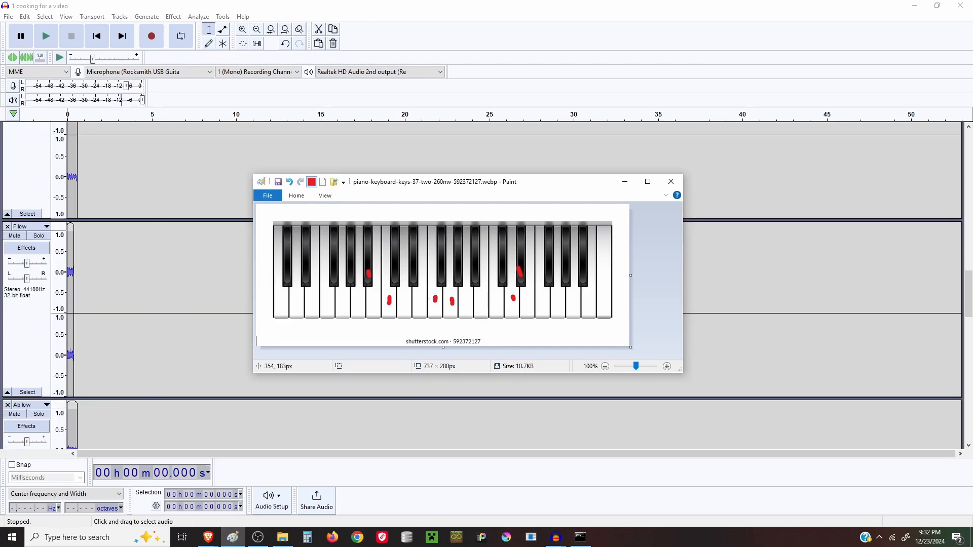
pyautogui.scroll(-4, 161, 350)
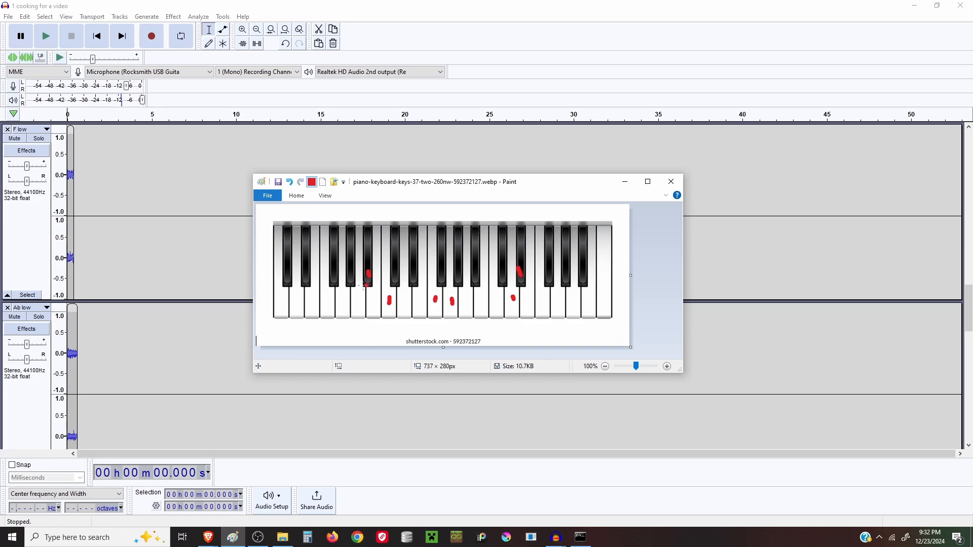
pyautogui.click(352, 276)
pyautogui.scroll(-4, 233, 330)
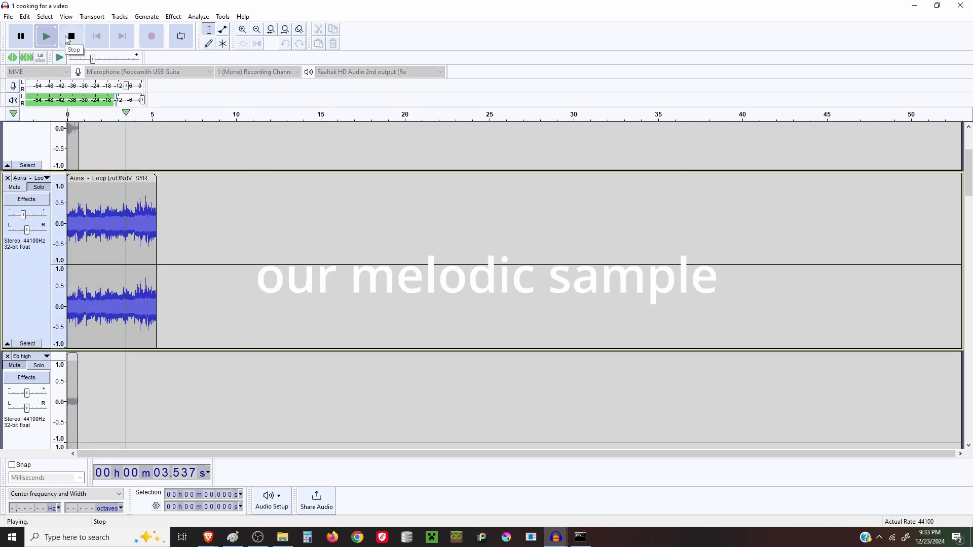
# Stop playback of the melodic Aoris loop sample track
pyautogui.click(67, 41)
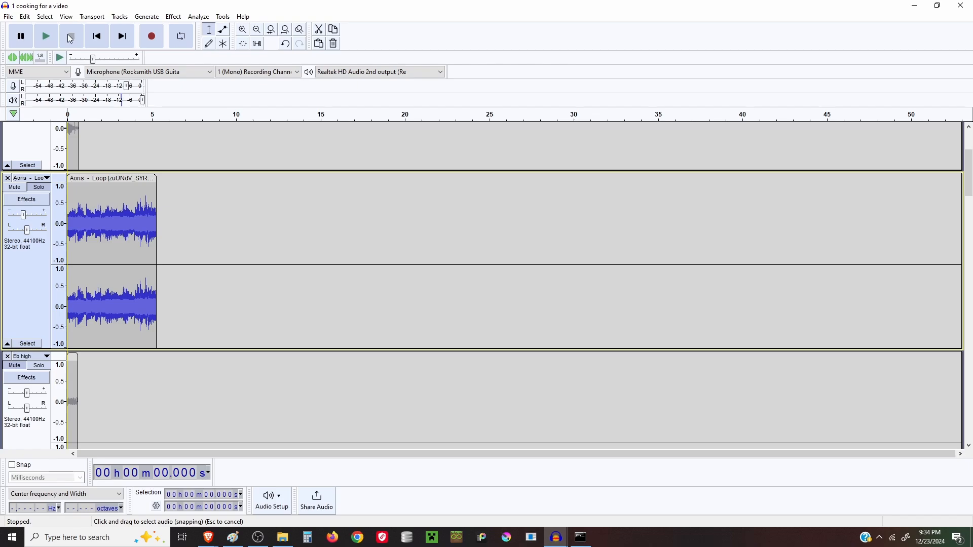
pyautogui.click(233, 538)
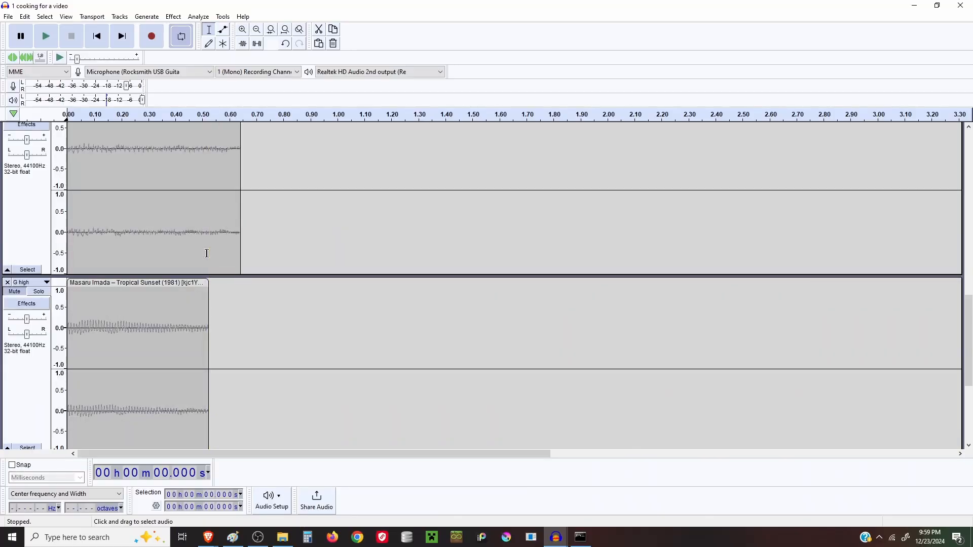
pyautogui.scroll(10, 207, 253)
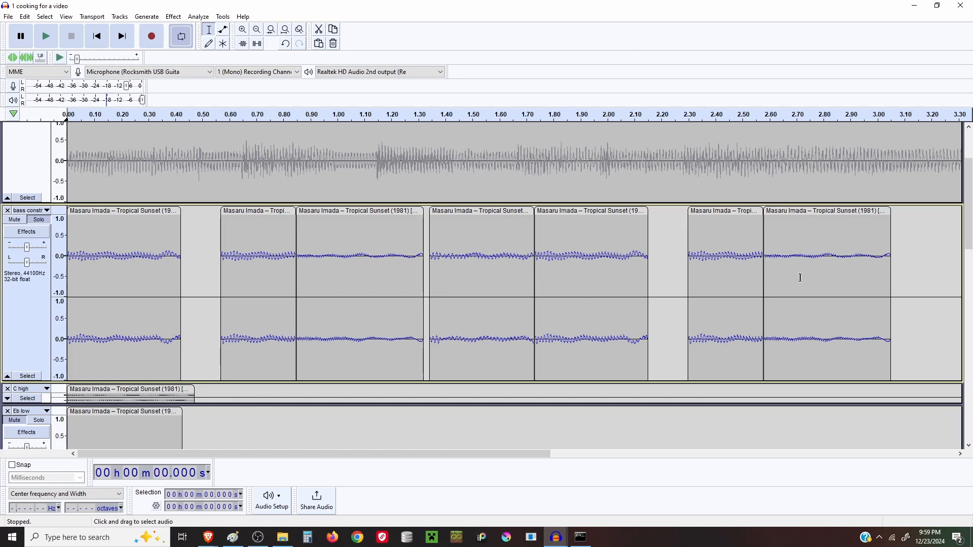
# Play through the bass construction track's chopped clips and stop playback
pyautogui.moveTo(533, 454); pyautogui.dragTo(729, 455)
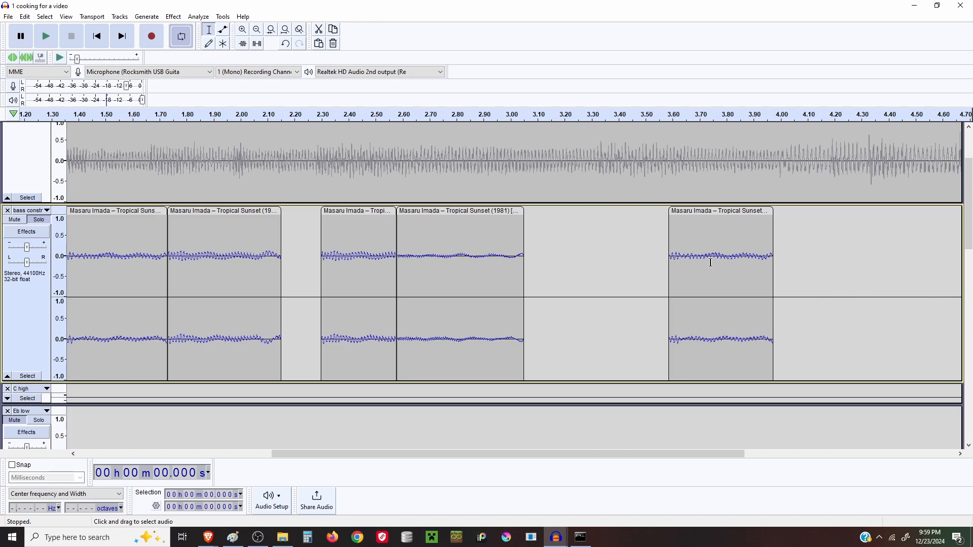
pyautogui.moveTo(309, 454); pyautogui.dragTo(379, 455)
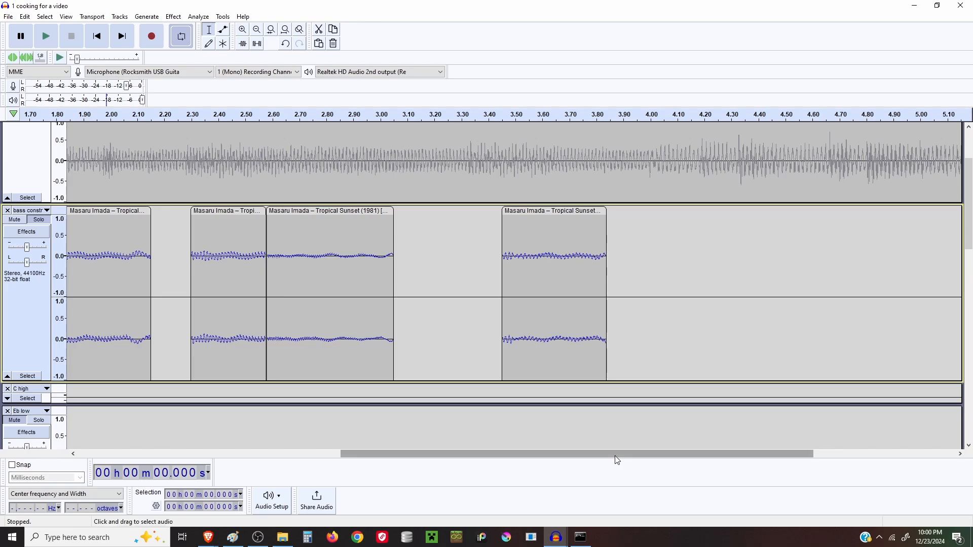
pyautogui.moveTo(615, 457); pyautogui.dragTo(600, 459)
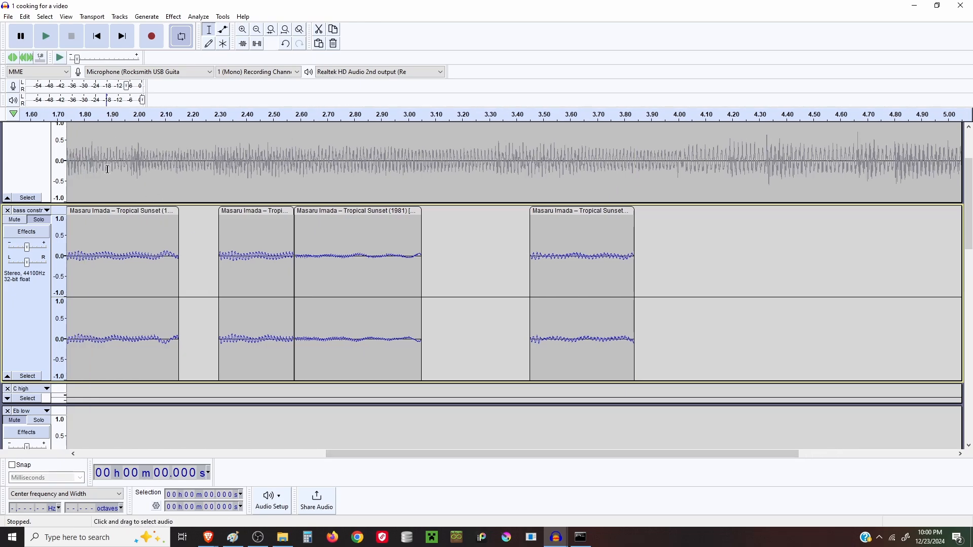
pyautogui.scroll(3, 100, 190)
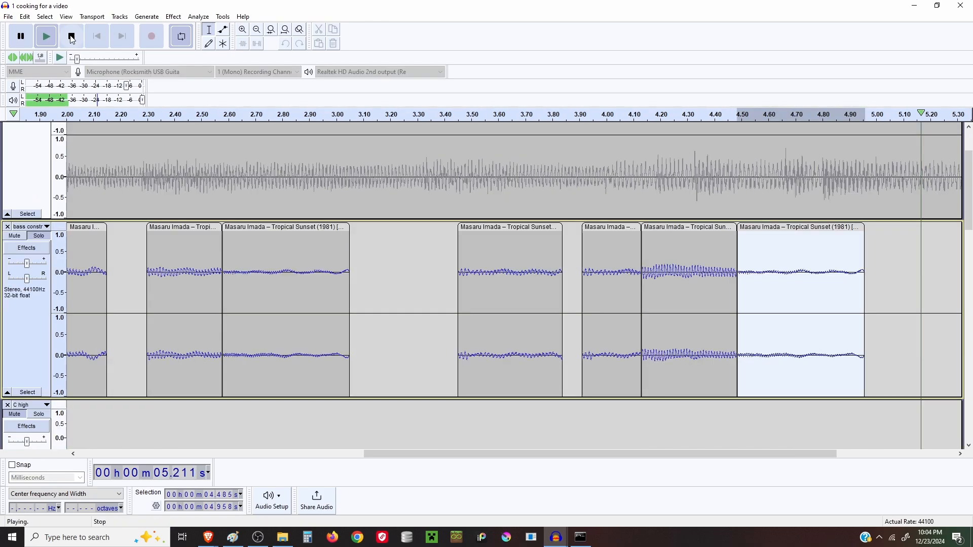
pyautogui.click(45, 37)
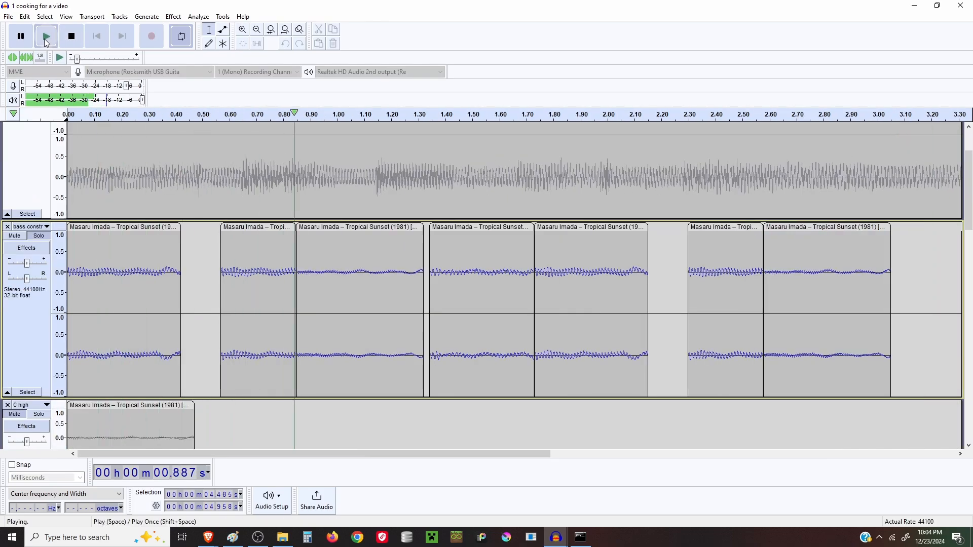
pyautogui.click(81, 40)
# Select the clip at the start of the C high track
pyautogui.scroll(-3, 114, 349)
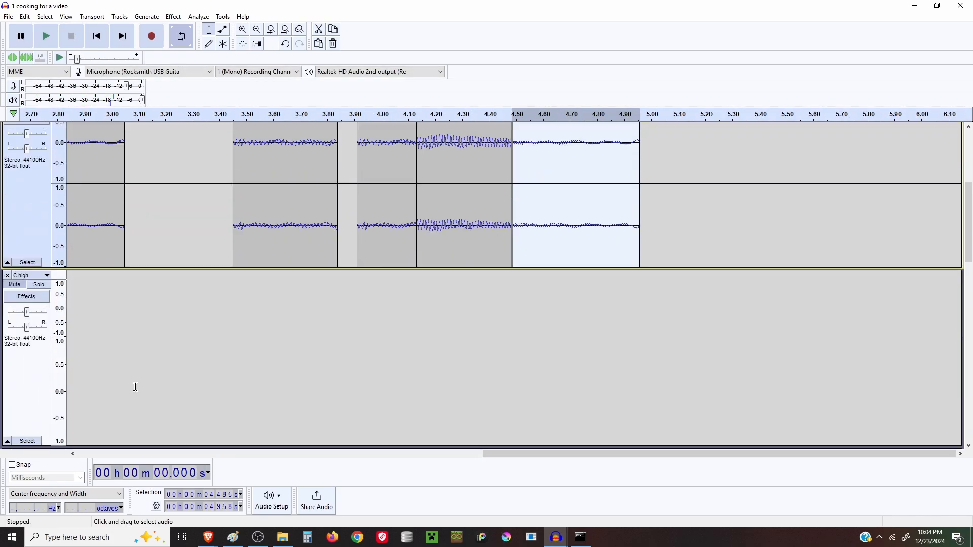
pyautogui.moveTo(507, 453); pyautogui.dragTo(106, 454)
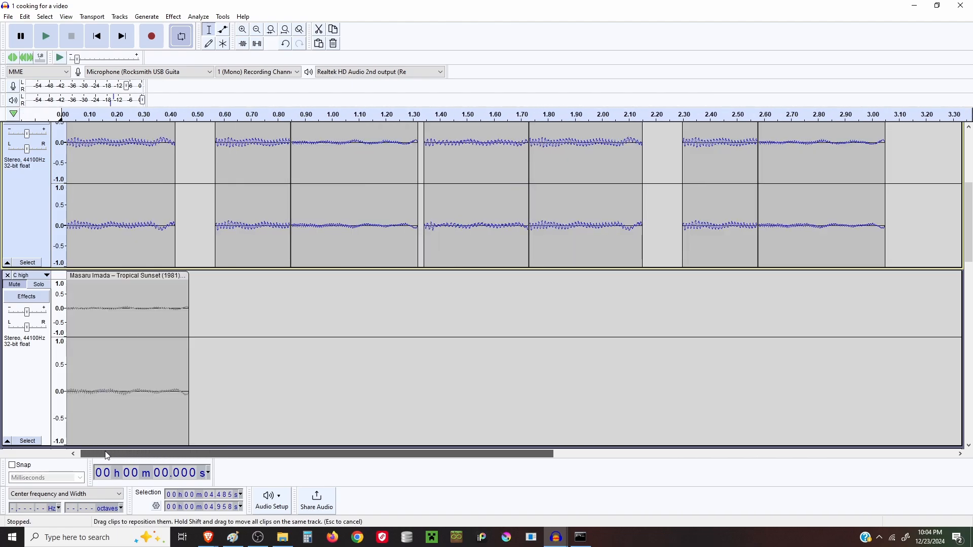
pyautogui.moveTo(191, 319); pyautogui.dragTo(65, 314)
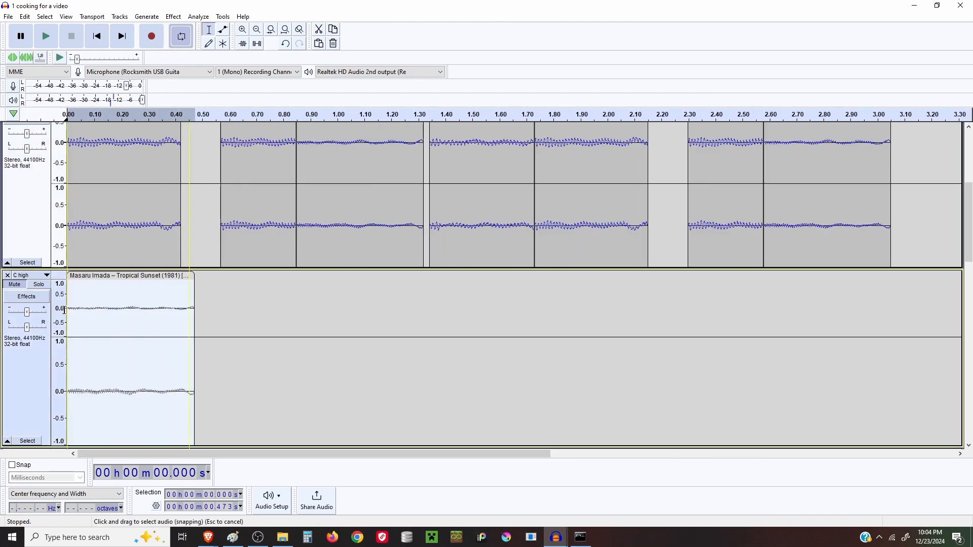
# Paste the C high clip at the end of the bass construction track, at about 4.97 seconds
pyautogui.hscroll(10, 715, 284)
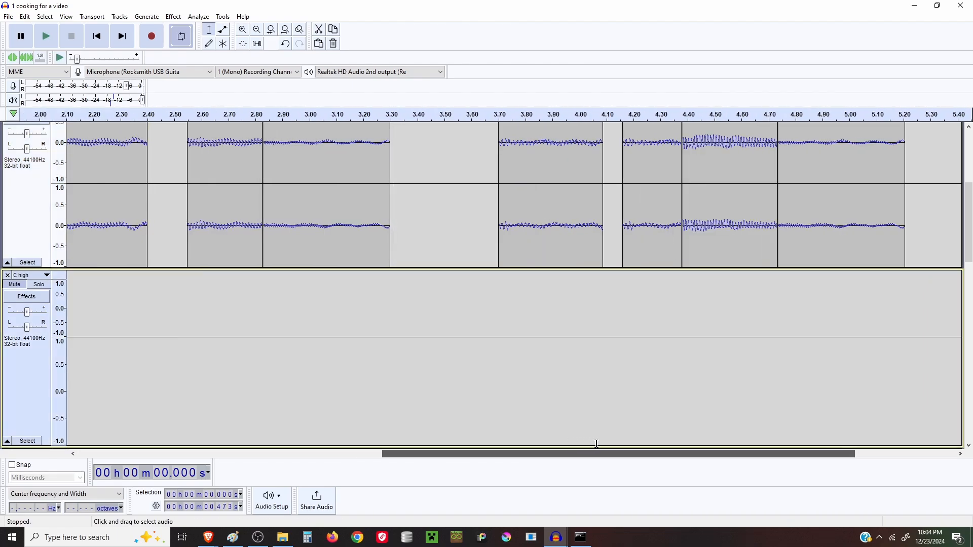
pyautogui.scroll(3, 714, 284)
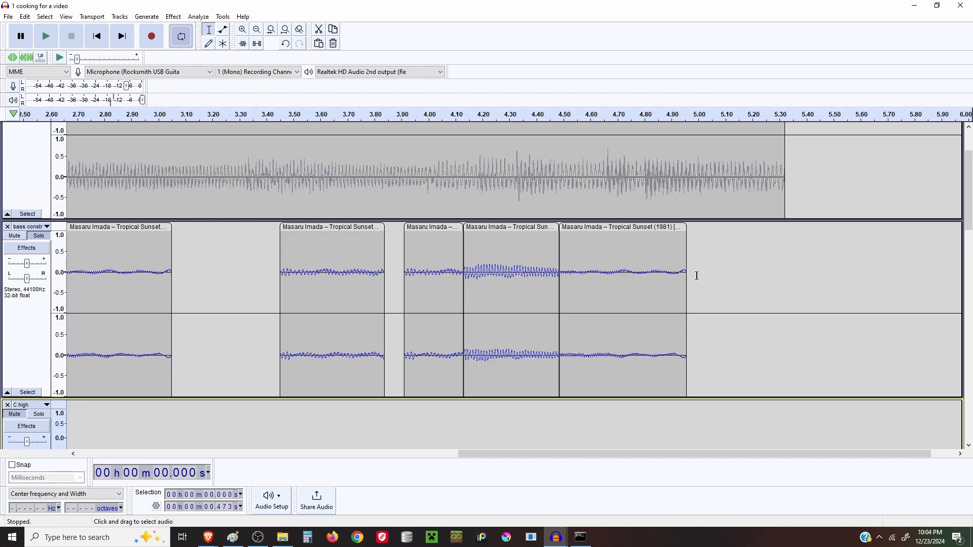
pyautogui.click(697, 275)
pyautogui.hotkey('ctrl', 'v')
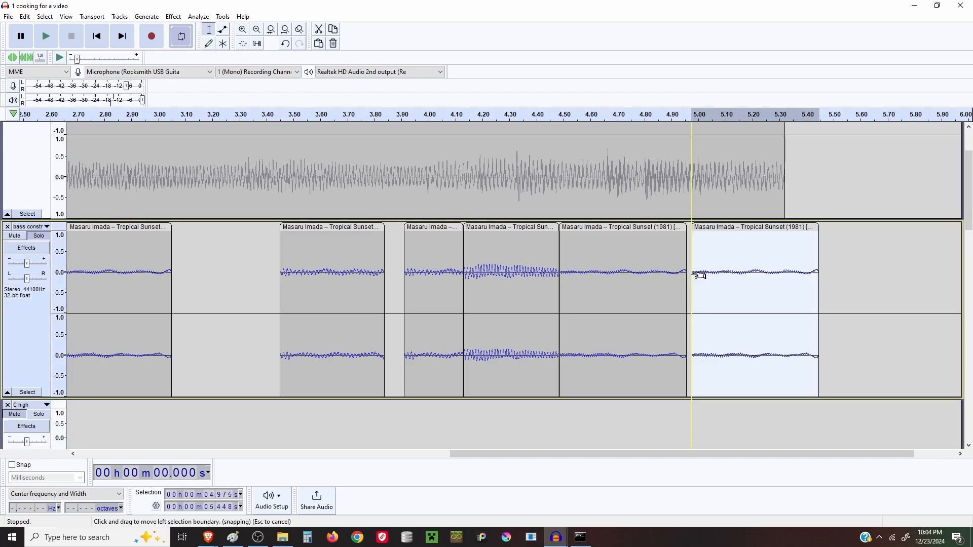
# Select the pasted clip's tail from about 5.30 to 5.57 seconds and return to the project start
pyautogui.moveTo(851, 274); pyautogui.dragTo(781, 273)
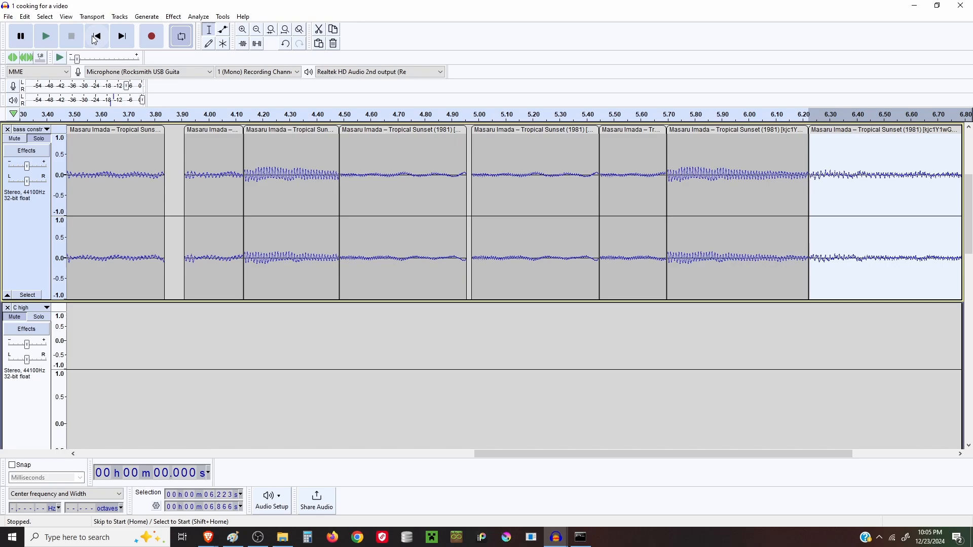
pyautogui.click(95, 38)
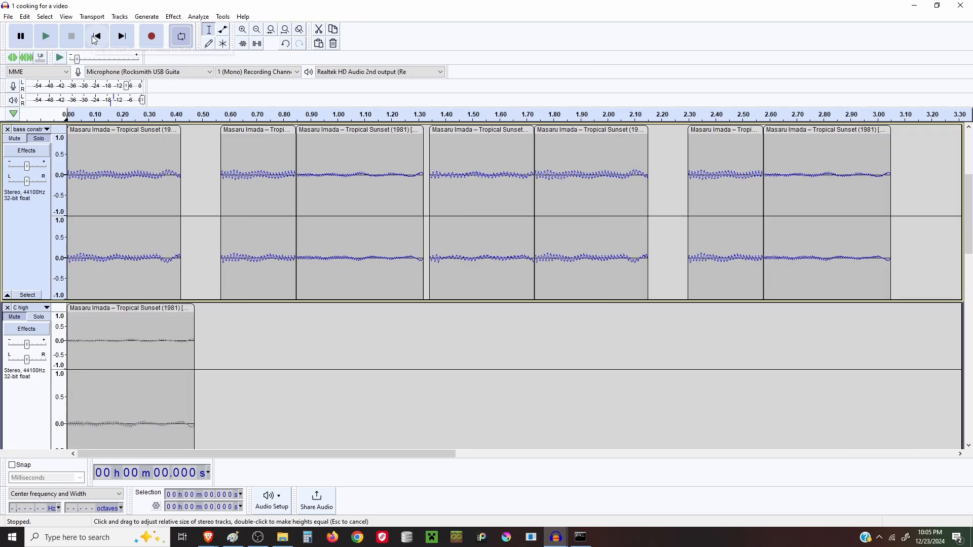
pyautogui.scroll(3, 183, 152)
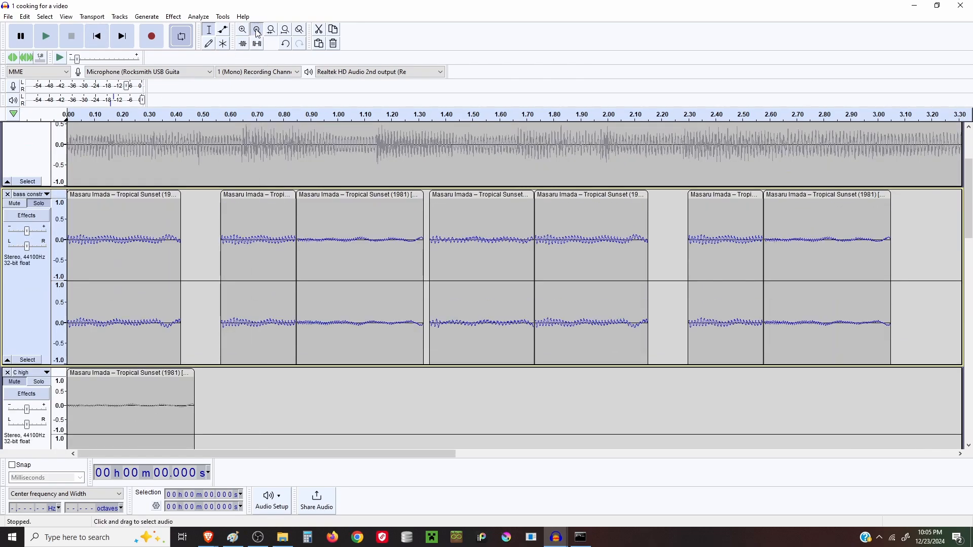
# Zoom out and play the arrangement from the start and again from about 4.4 seconds, stopping playback each time
pyautogui.doubleClick(253, 31)
pyautogui.click(47, 38)
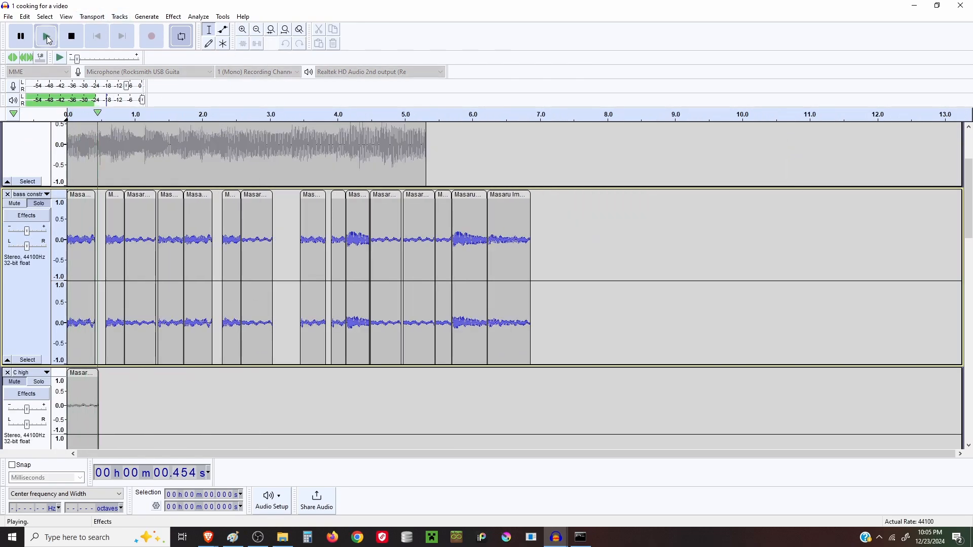
pyautogui.click(80, 44)
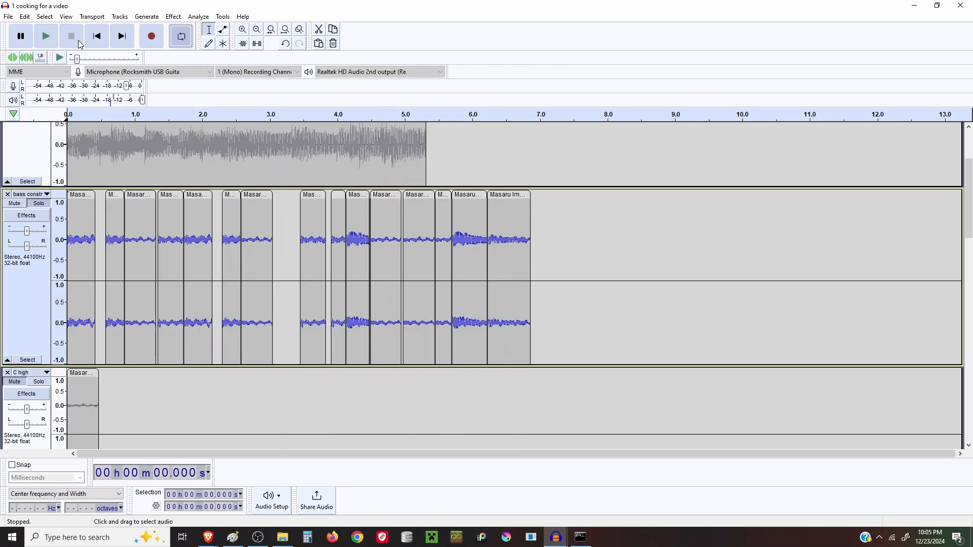
pyautogui.click(363, 115)
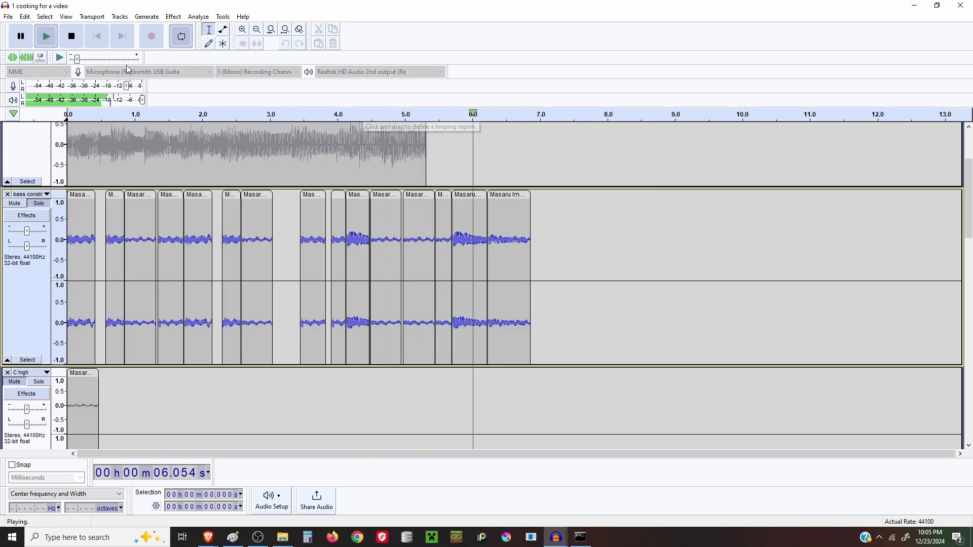
pyautogui.click(74, 41)
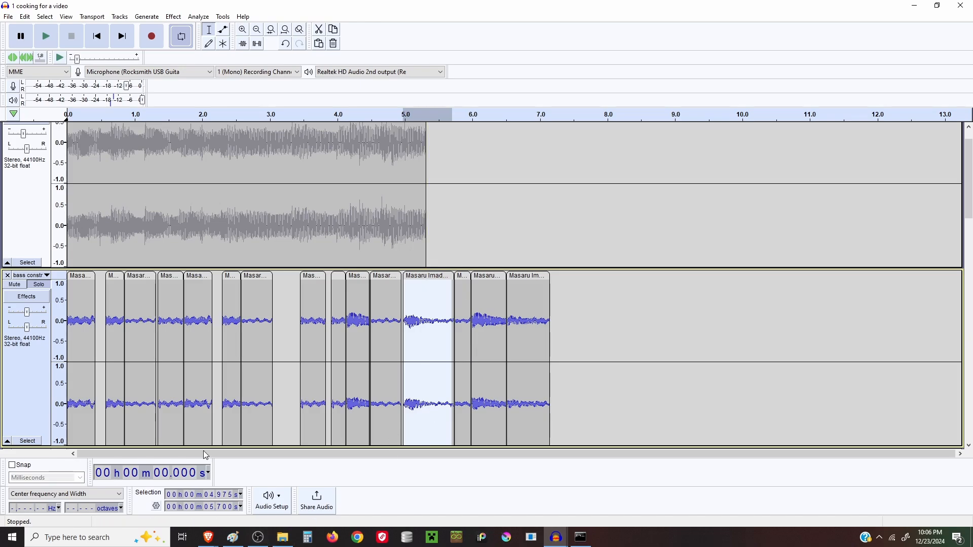
# Zoom out to the whole loop and scroll through every track of the arrangement to review the clips
pyautogui.scroll(1, 104, 213)
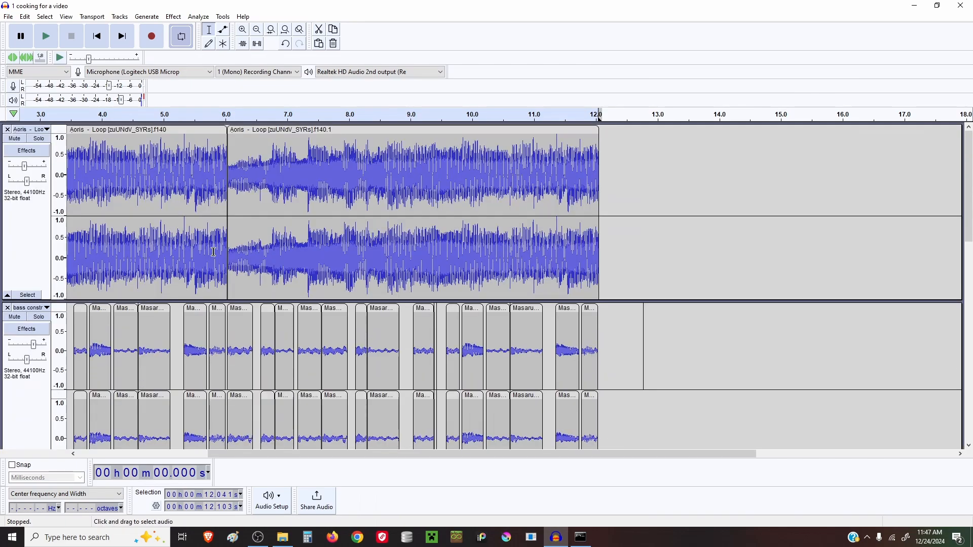
pyautogui.scroll(-10, 213, 251)
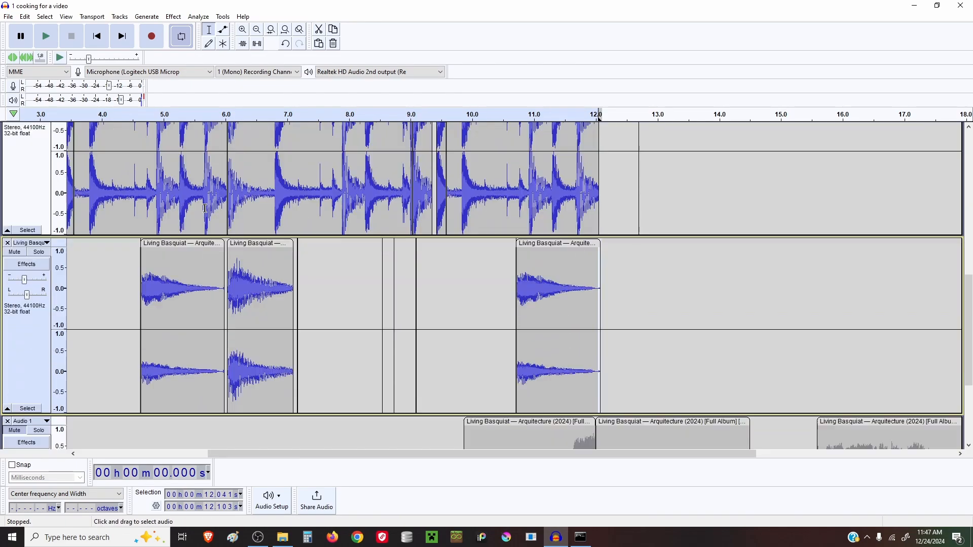
pyautogui.scroll(10, 204, 208)
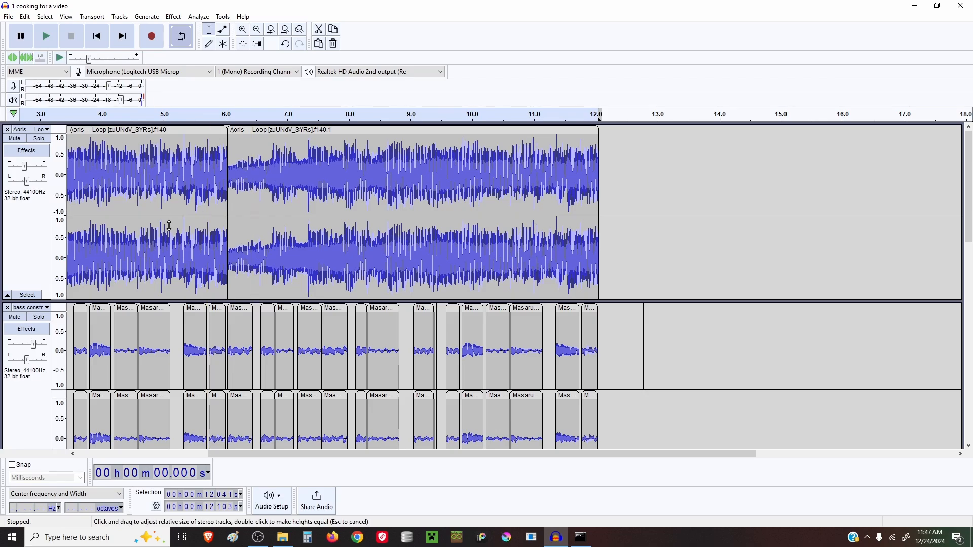
pyautogui.moveTo(253, 454); pyautogui.dragTo(124, 454)
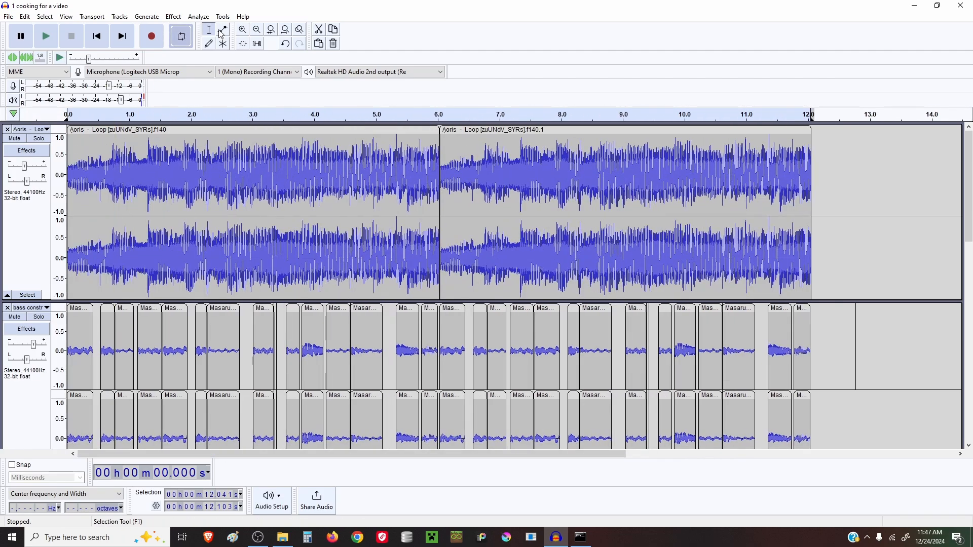
pyautogui.click(257, 29)
pyautogui.click(257, 29)
pyautogui.click(257, 29)
pyautogui.scroll(-3, 102, 242)
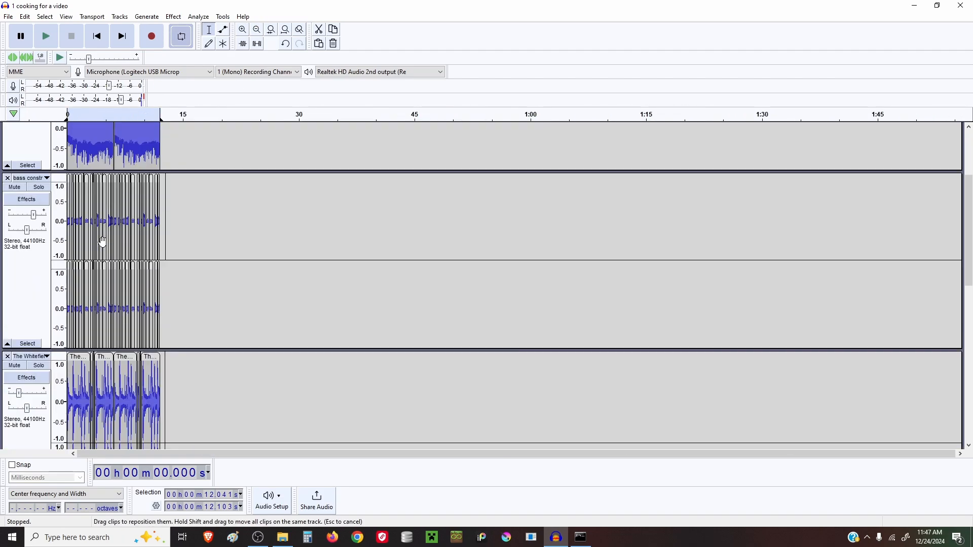
pyautogui.scroll(1, 102, 242)
pyautogui.scroll(-6, 104, 218)
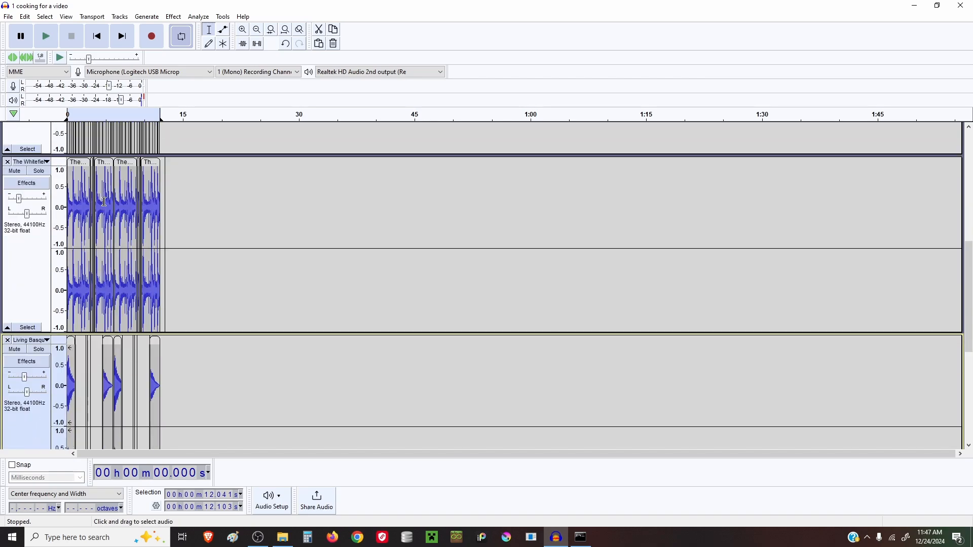
pyautogui.scroll(3, 104, 202)
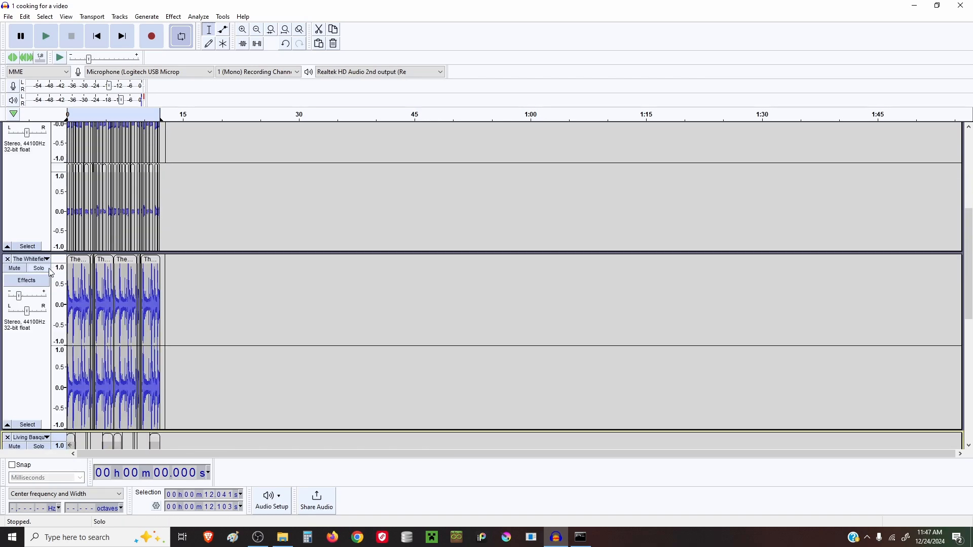
pyautogui.scroll(-7, 89, 274)
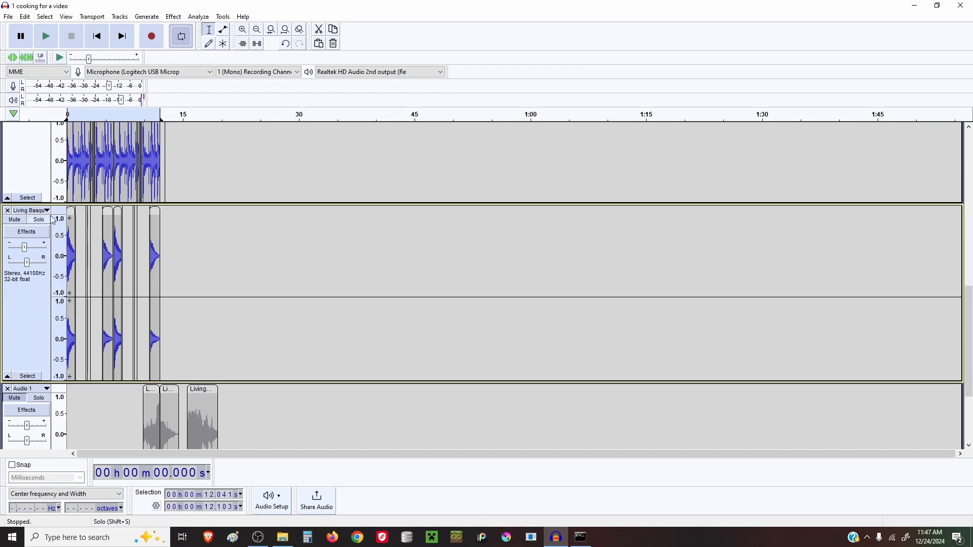
pyautogui.click(47, 210)
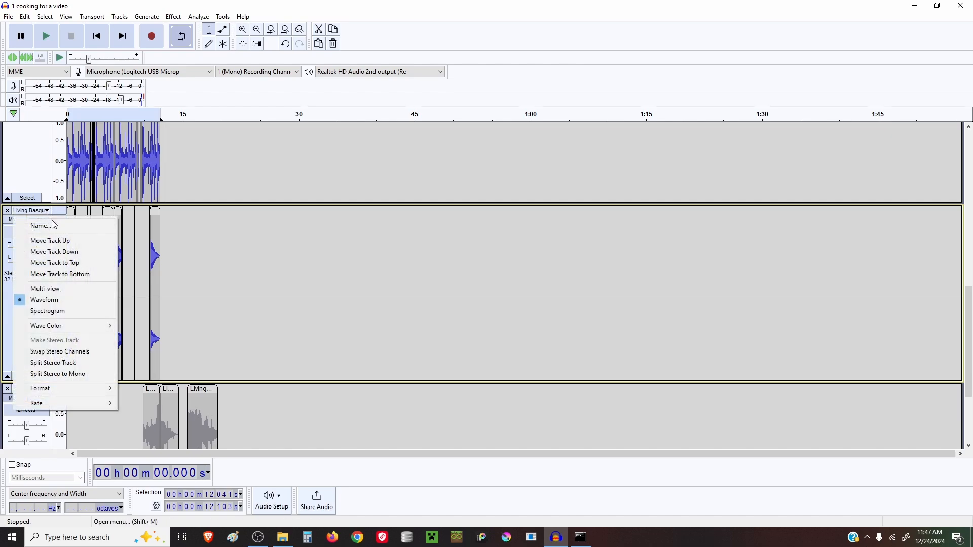
pyautogui.click(54, 226)
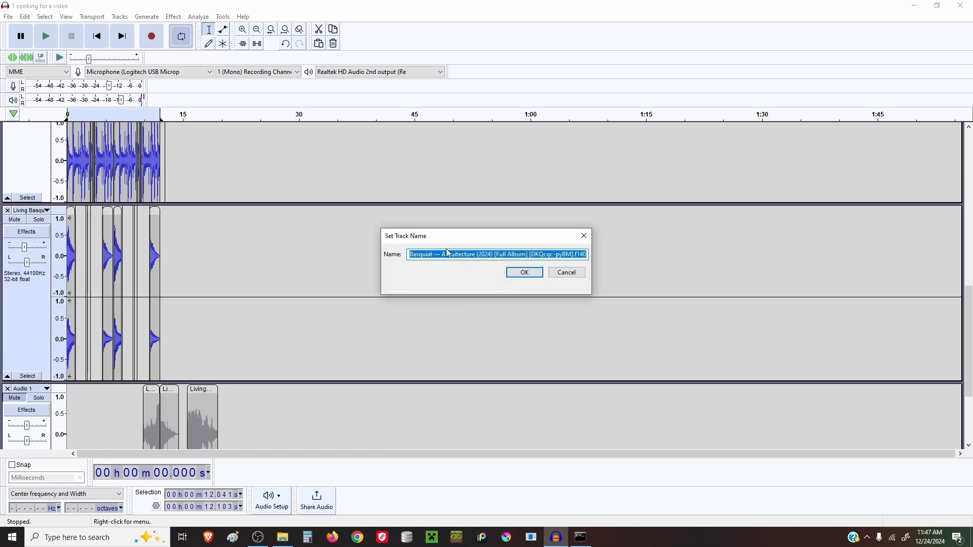
pyautogui.click(566, 273)
# Open the rendered beat file '1 cooking for a video' with its four looped clips
pyautogui.scroll(-4, 127, 253)
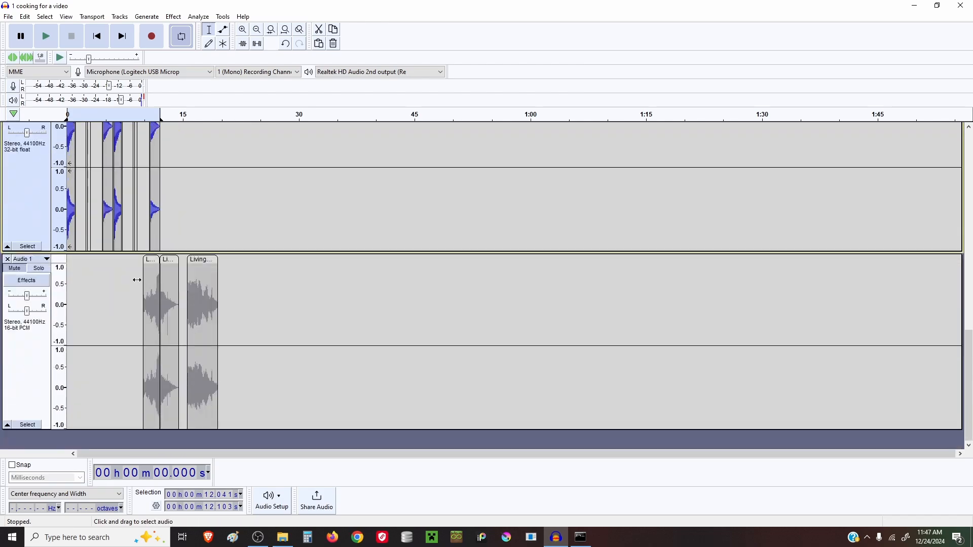
pyautogui.scroll(1, 90, 230)
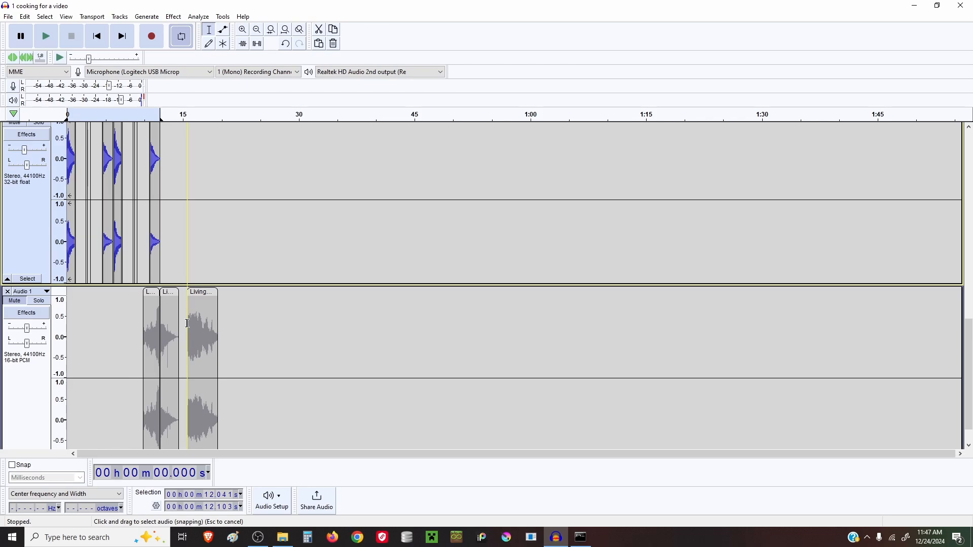
pyautogui.scroll(10, 188, 324)
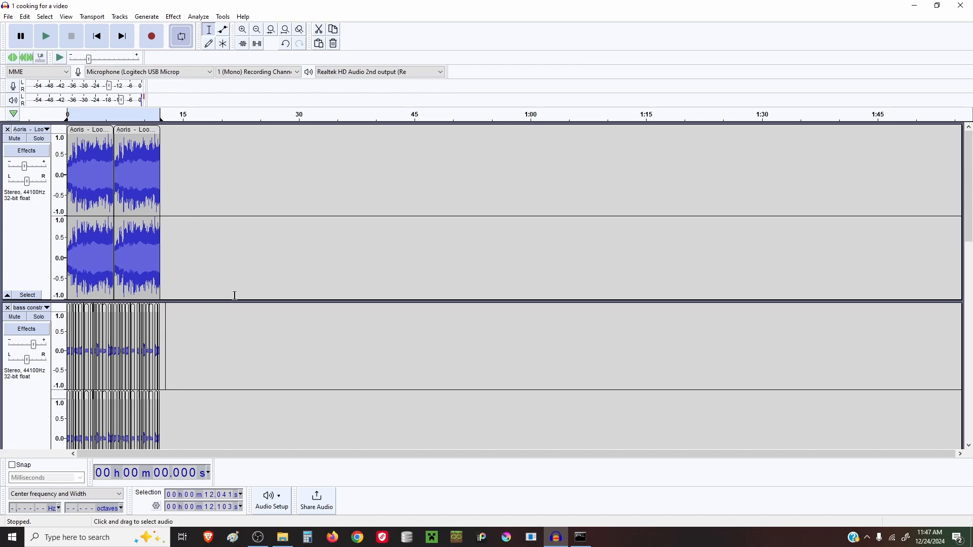
pyautogui.scroll(-10, 206, 312)
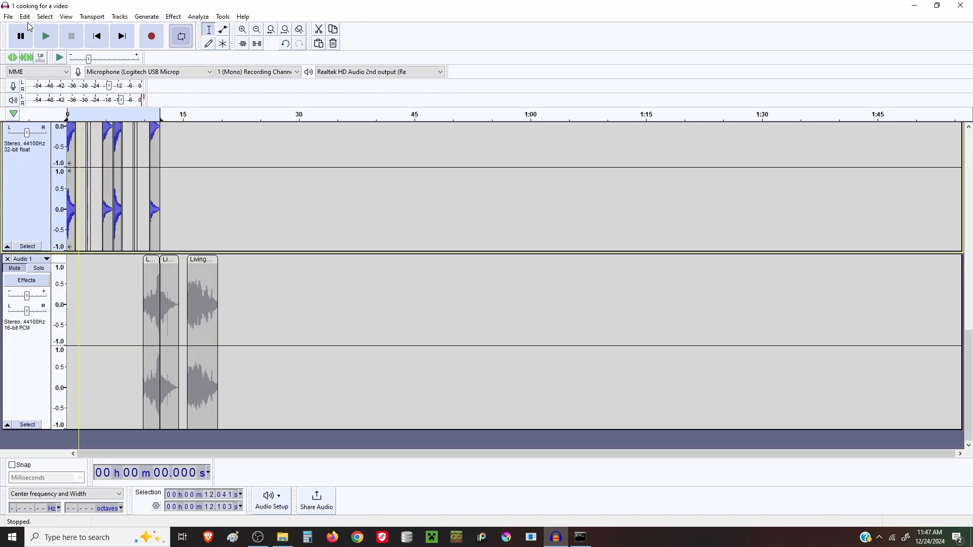
pyautogui.click(8, 17)
pyautogui.moveTo(89, 78)
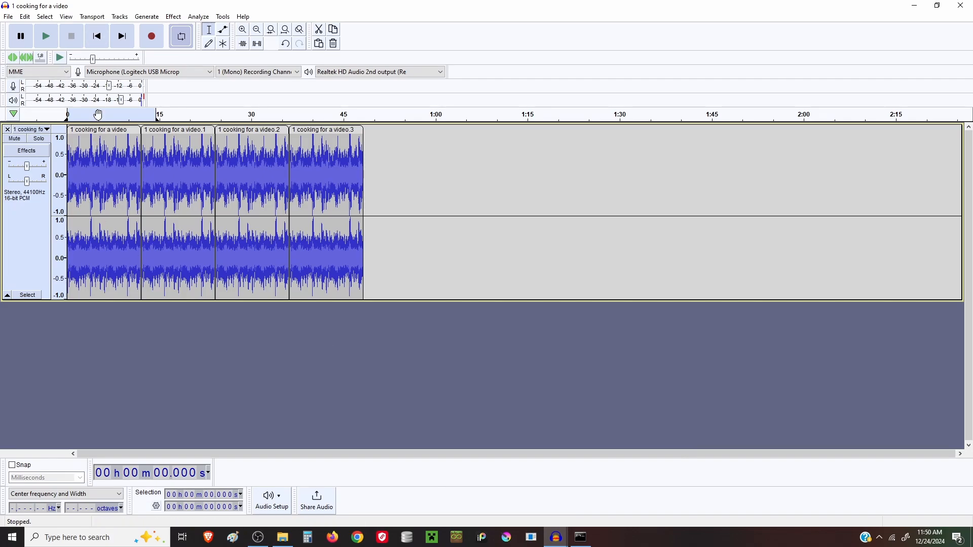
# Play back the rendered beat, replay the section from about 15 seconds, stop, and start playback again
pyautogui.click(53, 45)
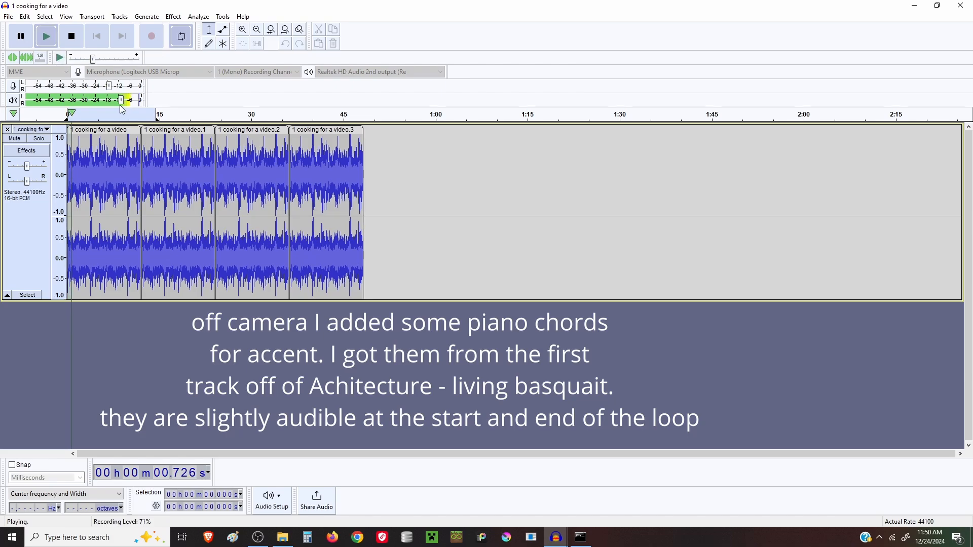
pyautogui.moveTo(156, 116); pyautogui.dragTo(365, 117)
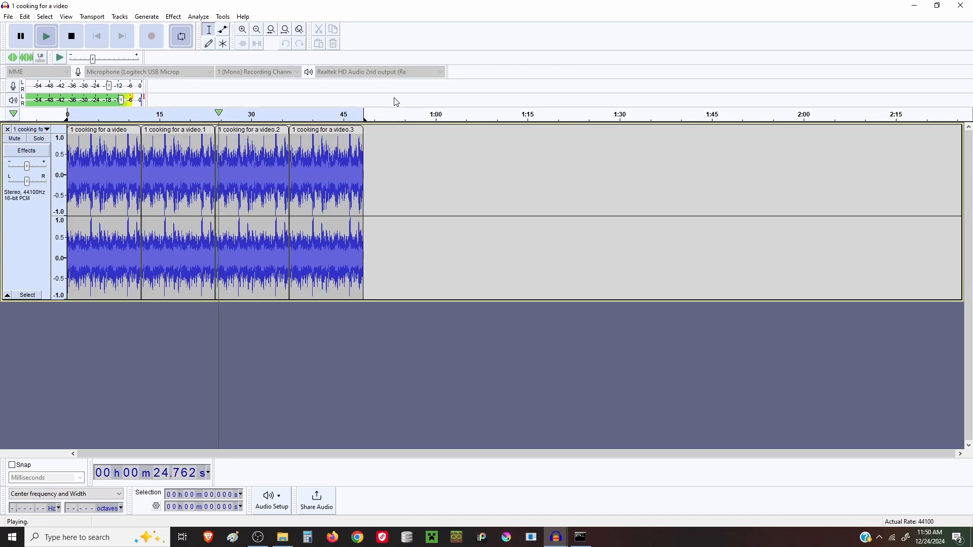
pyautogui.click(70, 37)
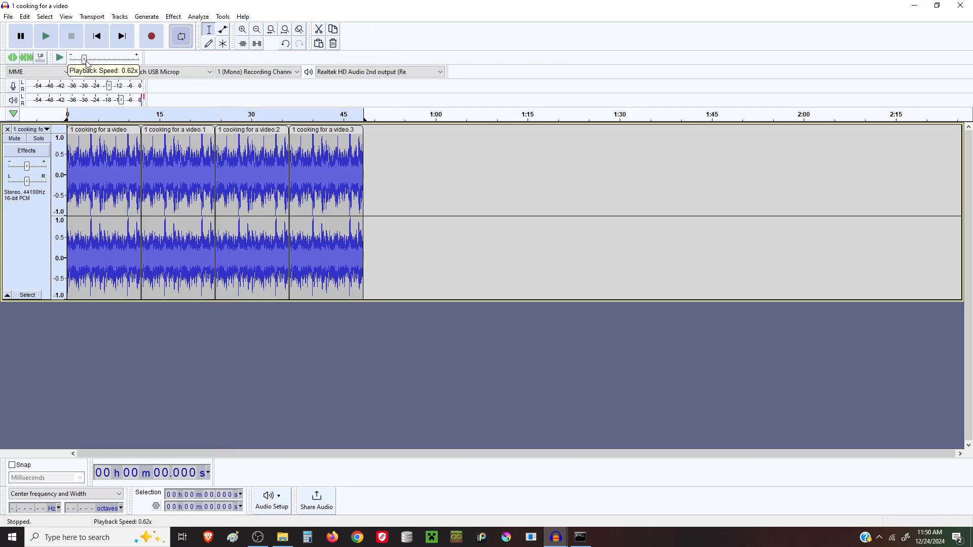
pyautogui.press('space')
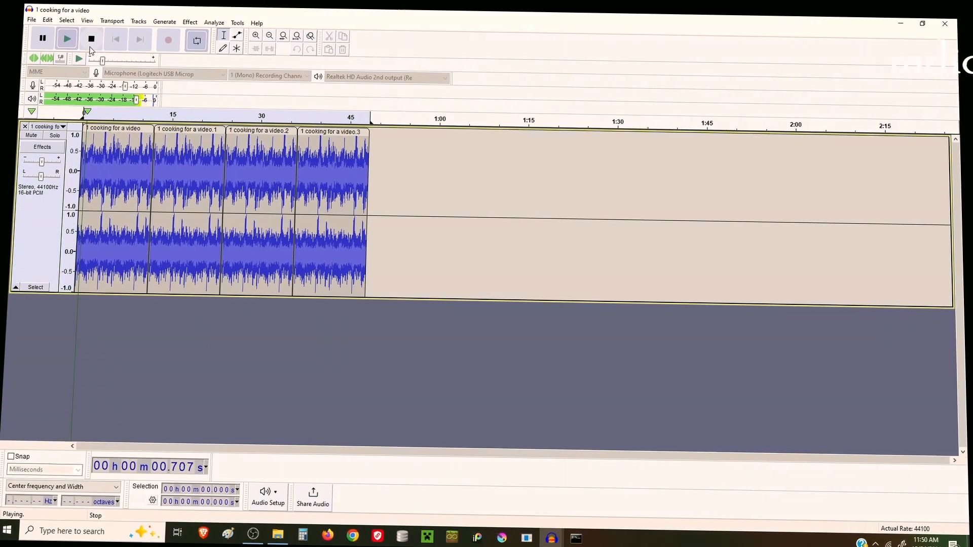